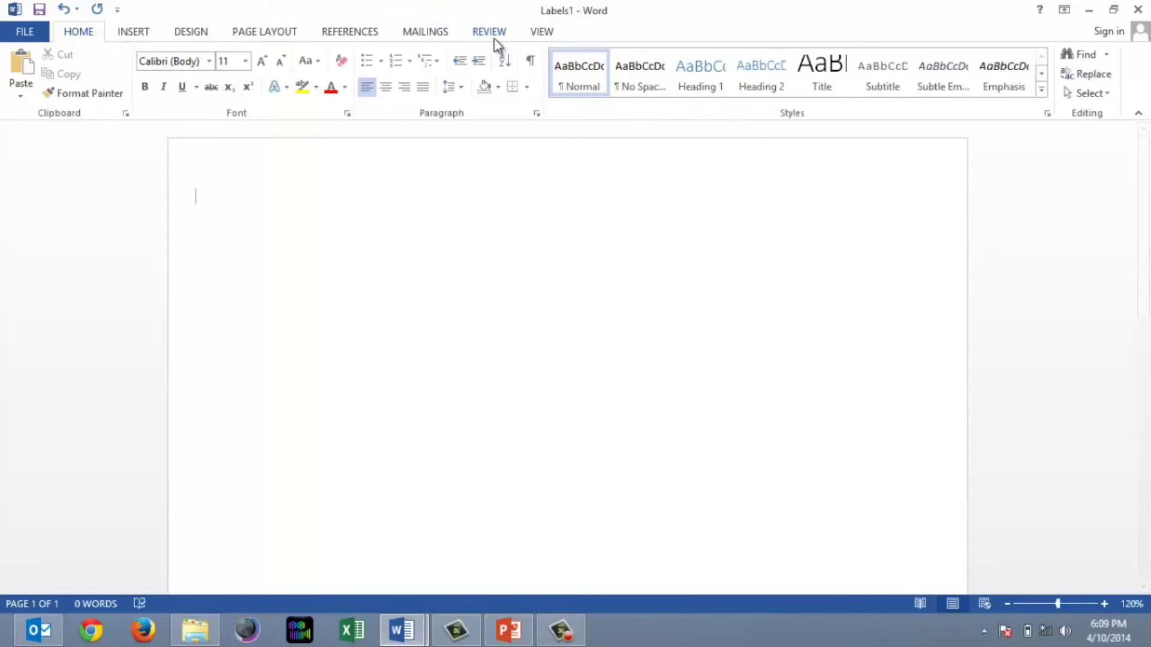
# Step: Create a new document with a full page of 'Redfern' labels at Avery A4/A5 L7159 size
pyautogui.click(445, 33)
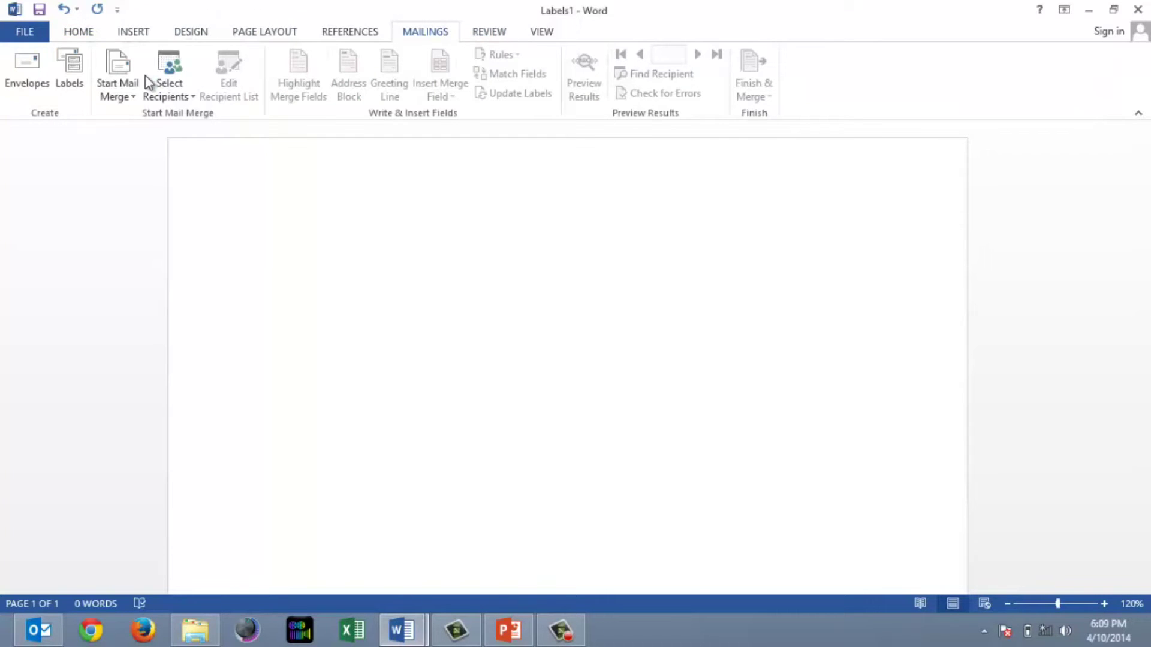
pyautogui.click(75, 84)
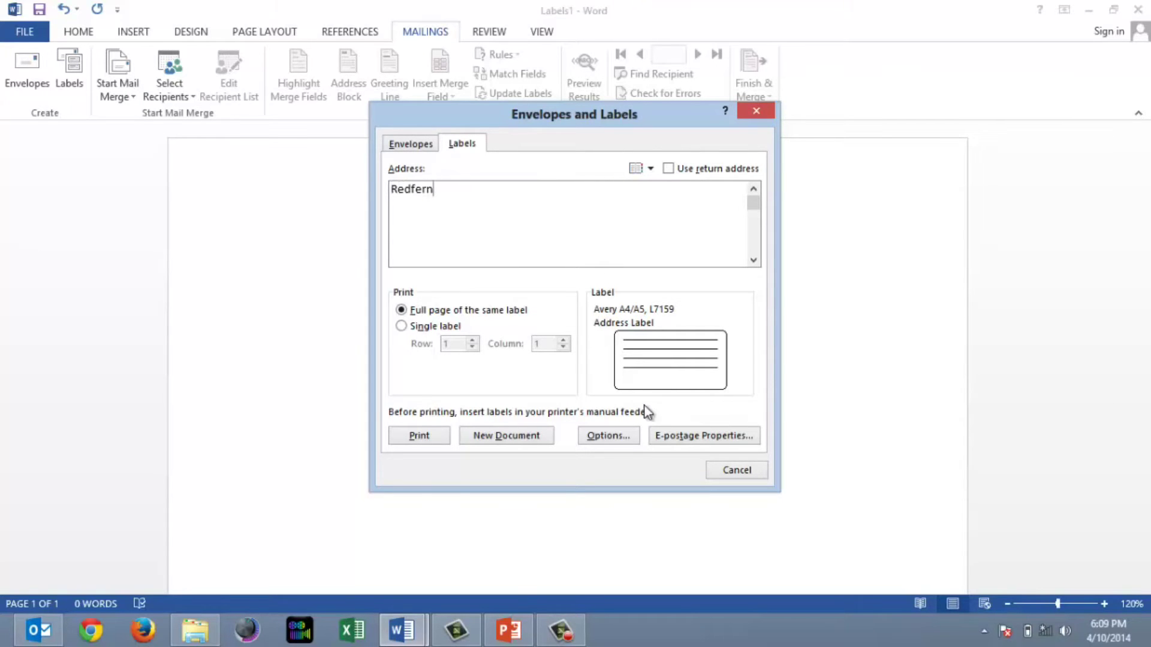
pyautogui.click(687, 364)
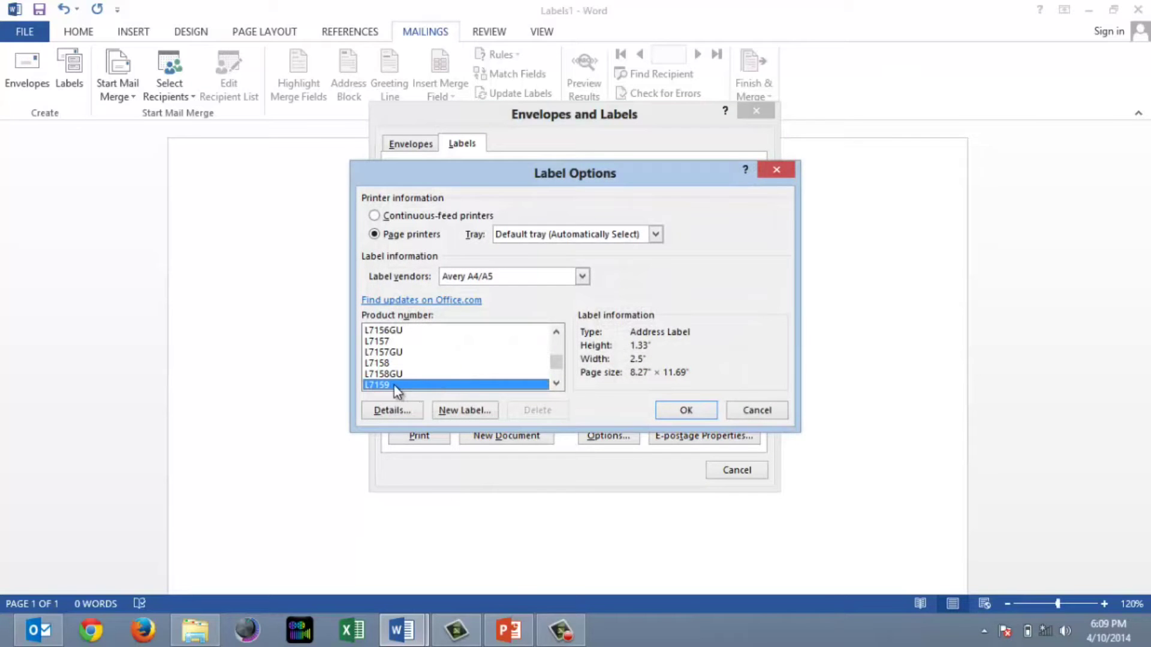
pyautogui.click(682, 412)
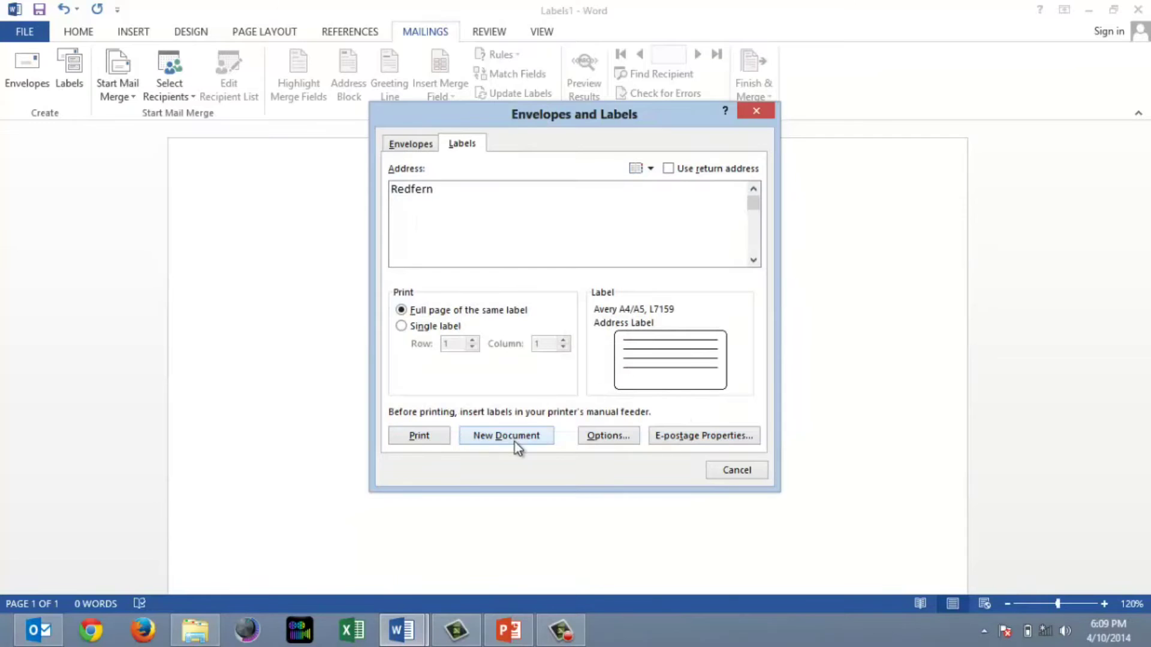
pyautogui.click(515, 437)
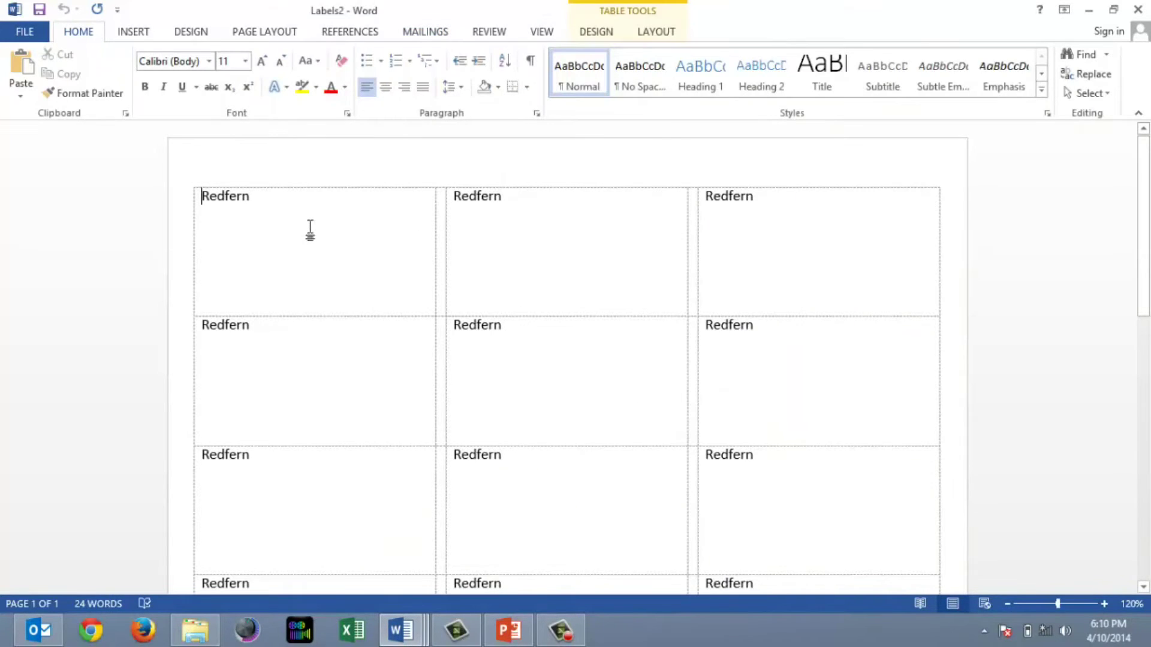
# Step: Select all the Redfern labels and centre their text within each cell
pyautogui.moveTo(202, 198); pyautogui.dragTo(862, 431)
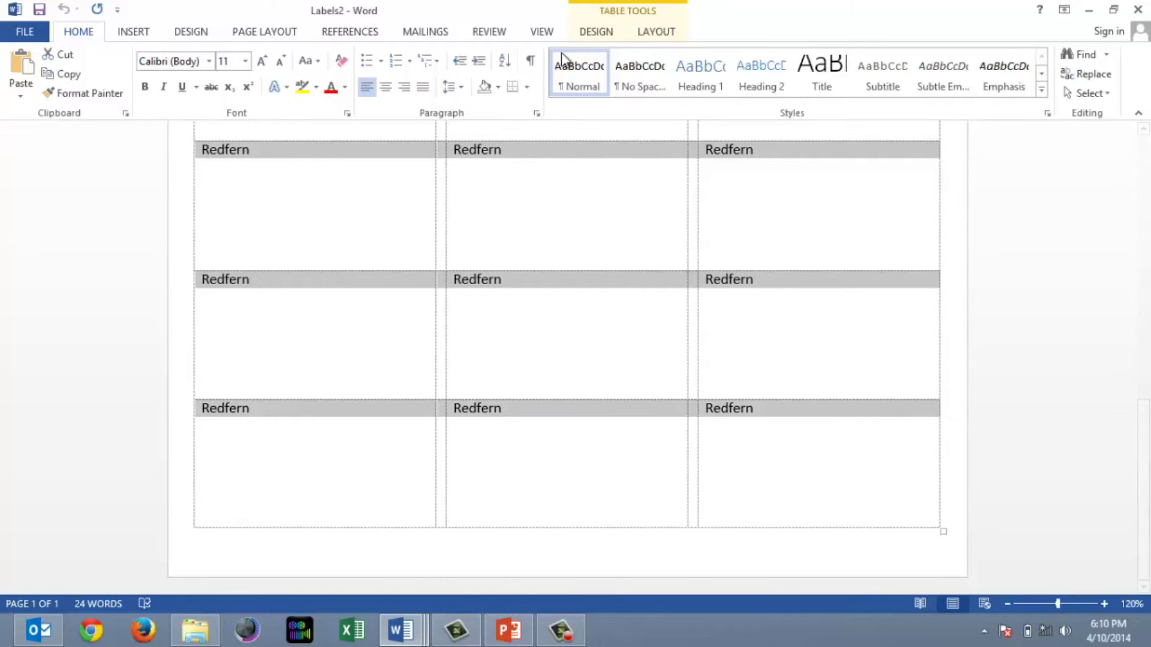
pyautogui.click(656, 33)
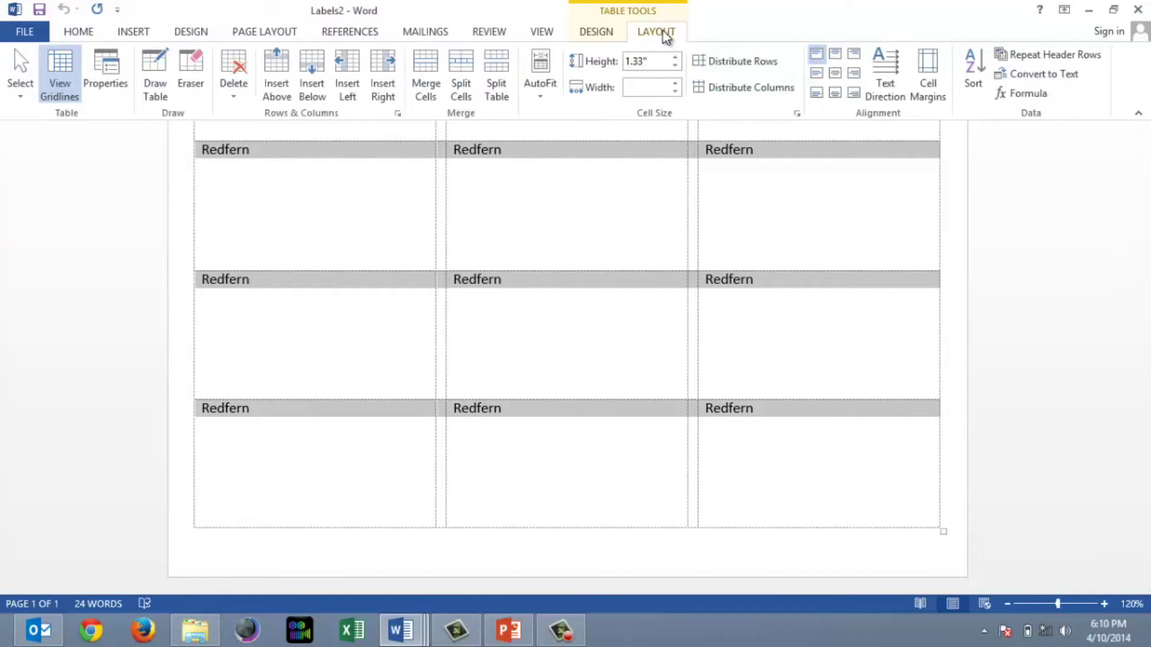
pyautogui.click(837, 73)
pyautogui.click(819, 71)
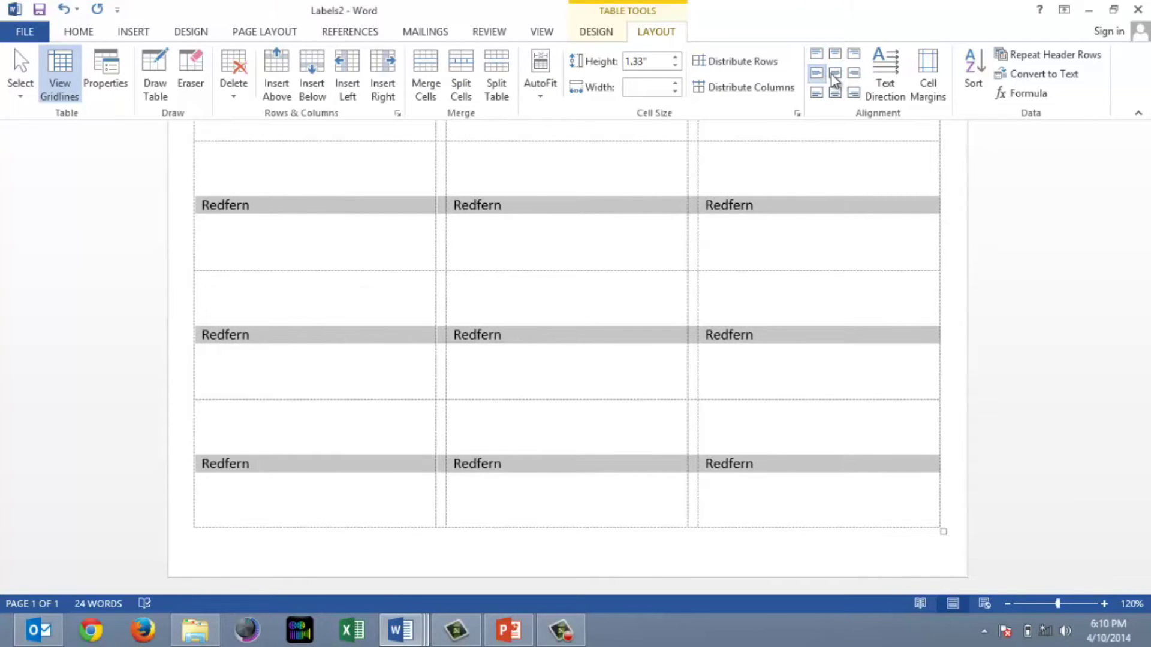
pyautogui.click(836, 74)
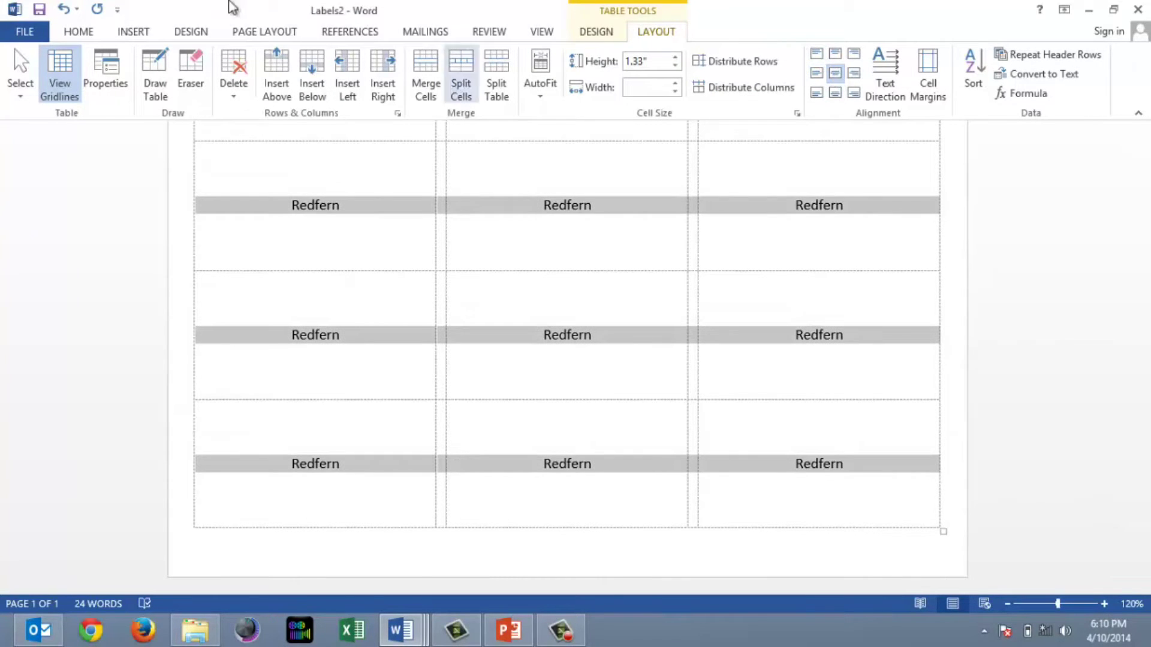
# Step: Enlarge the Redfern label text to 26 point and set its font to Algerian
pyautogui.click(91, 34)
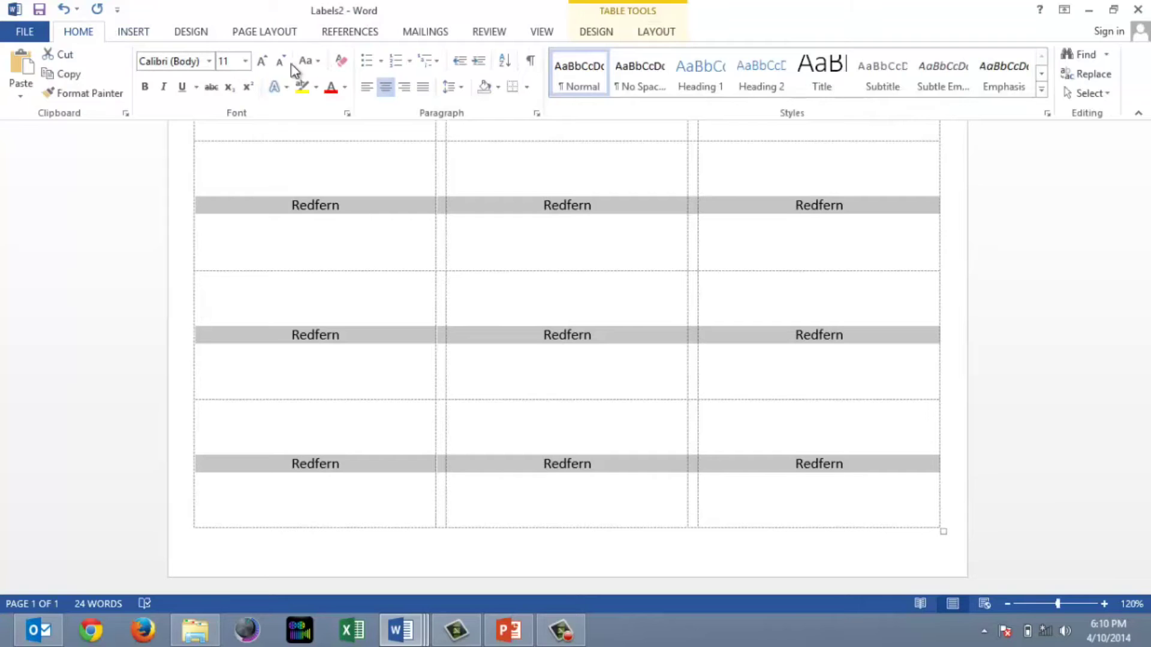
pyautogui.click(262, 61)
pyautogui.click(263, 61)
pyautogui.click(263, 61)
pyautogui.click(264, 62)
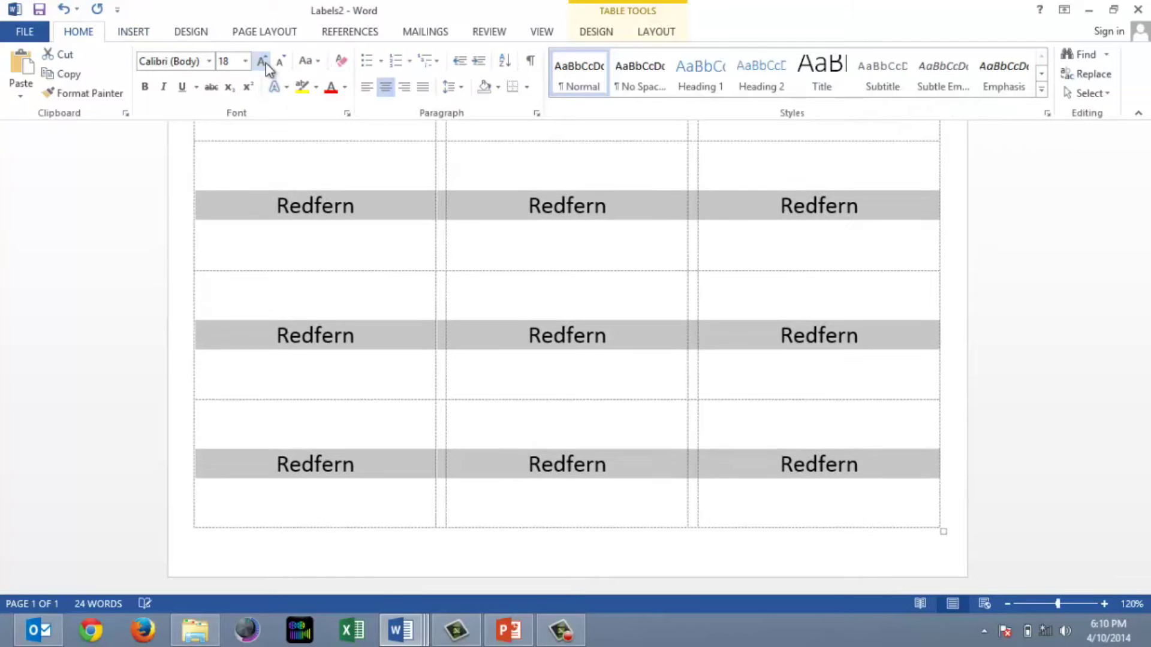
pyautogui.click(264, 62)
pyautogui.click(264, 61)
pyautogui.click(264, 62)
pyautogui.click(264, 62)
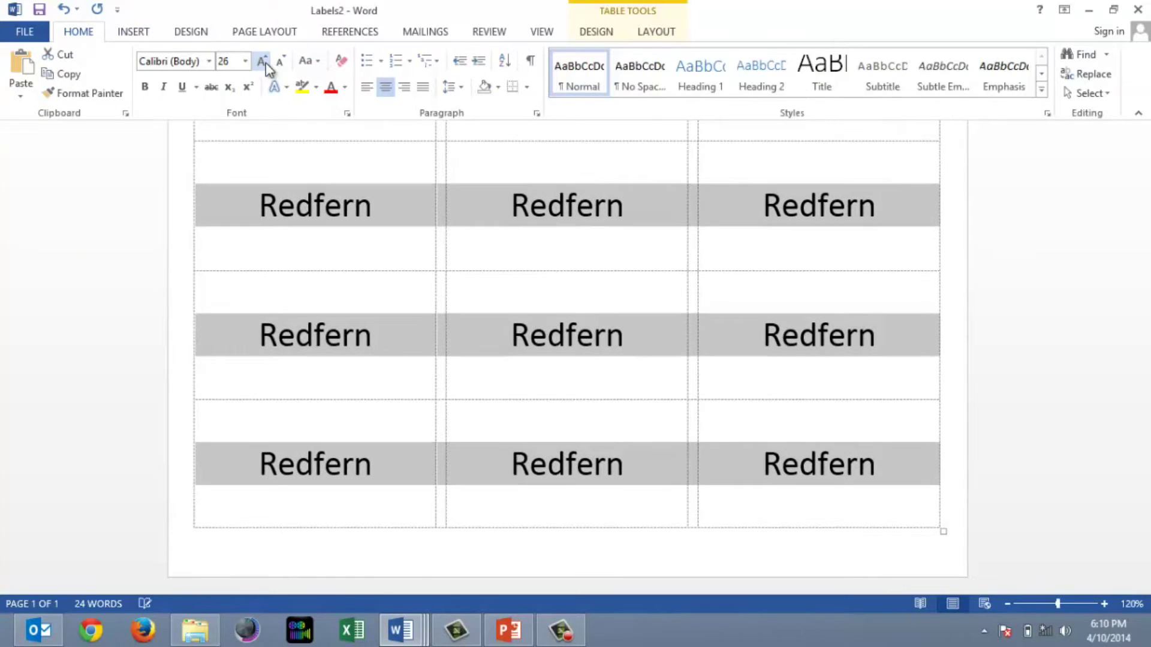
pyautogui.click(209, 62)
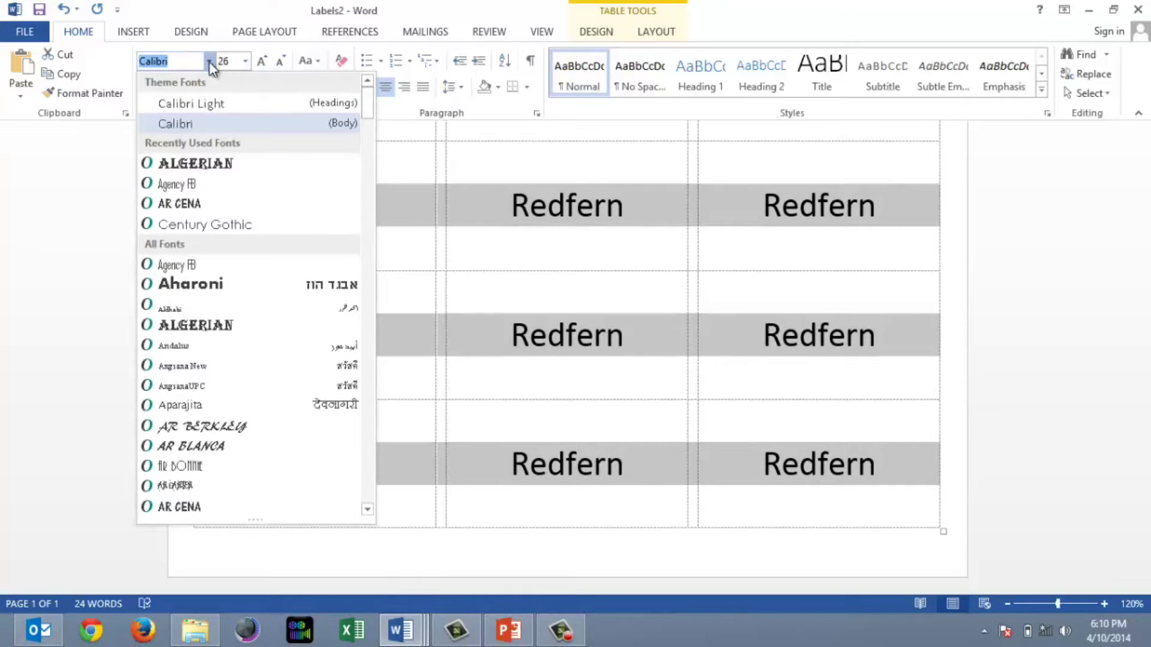
pyautogui.click(219, 165)
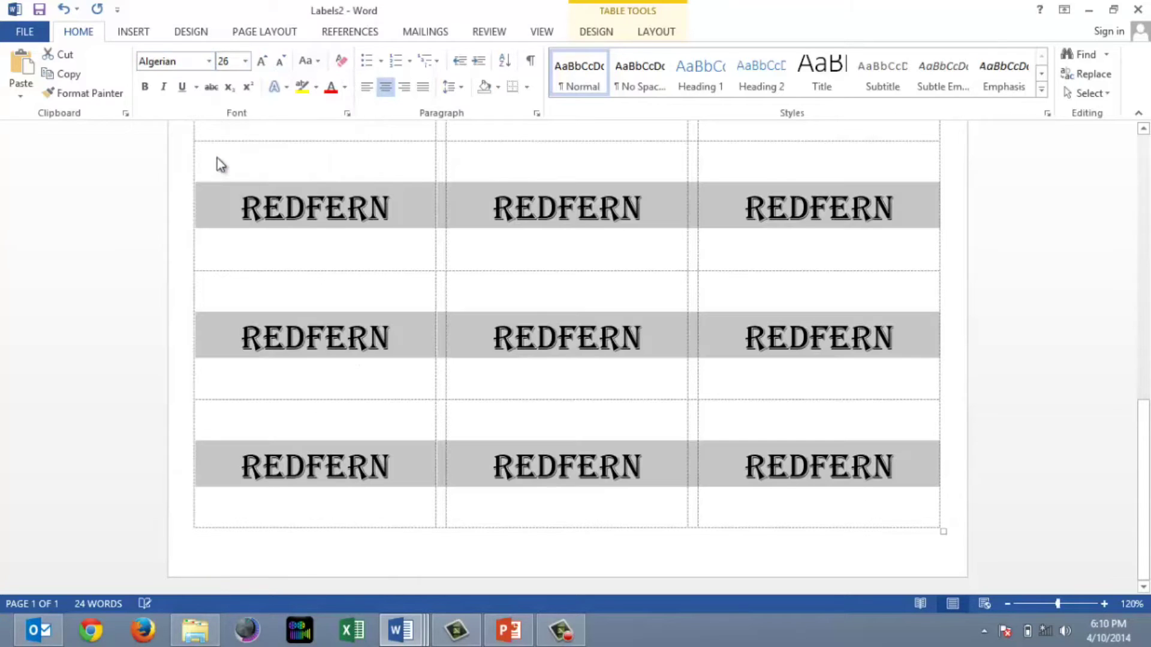
pyautogui.click(411, 230)
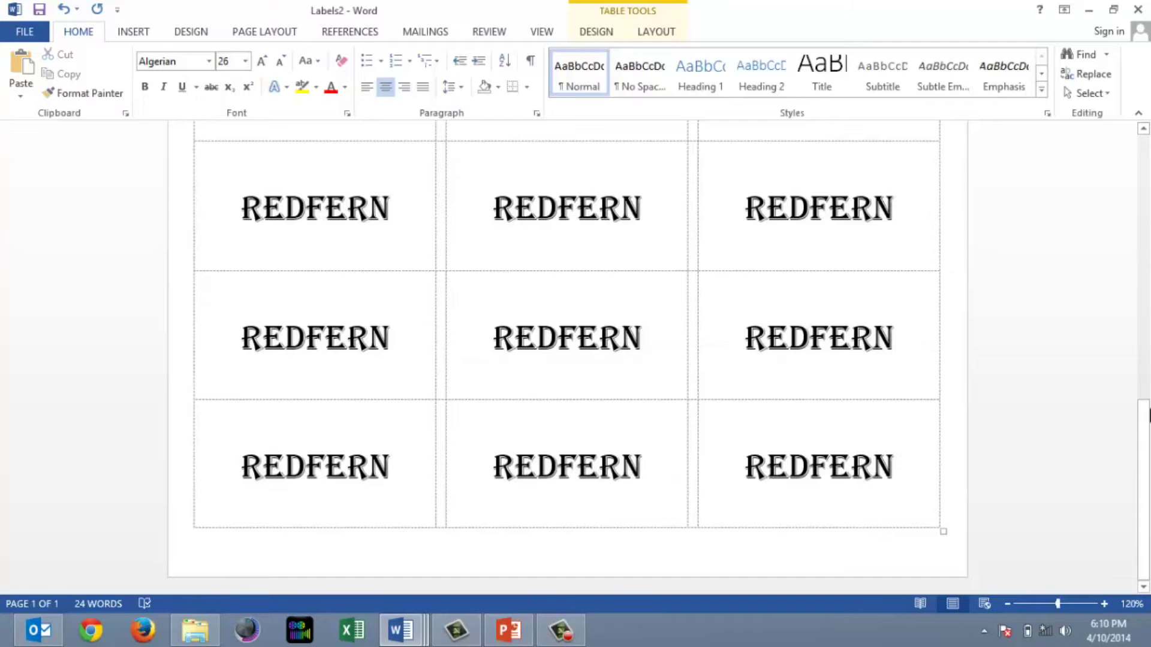
pyautogui.moveTo(1148, 414); pyautogui.dragTo(1146, 125)
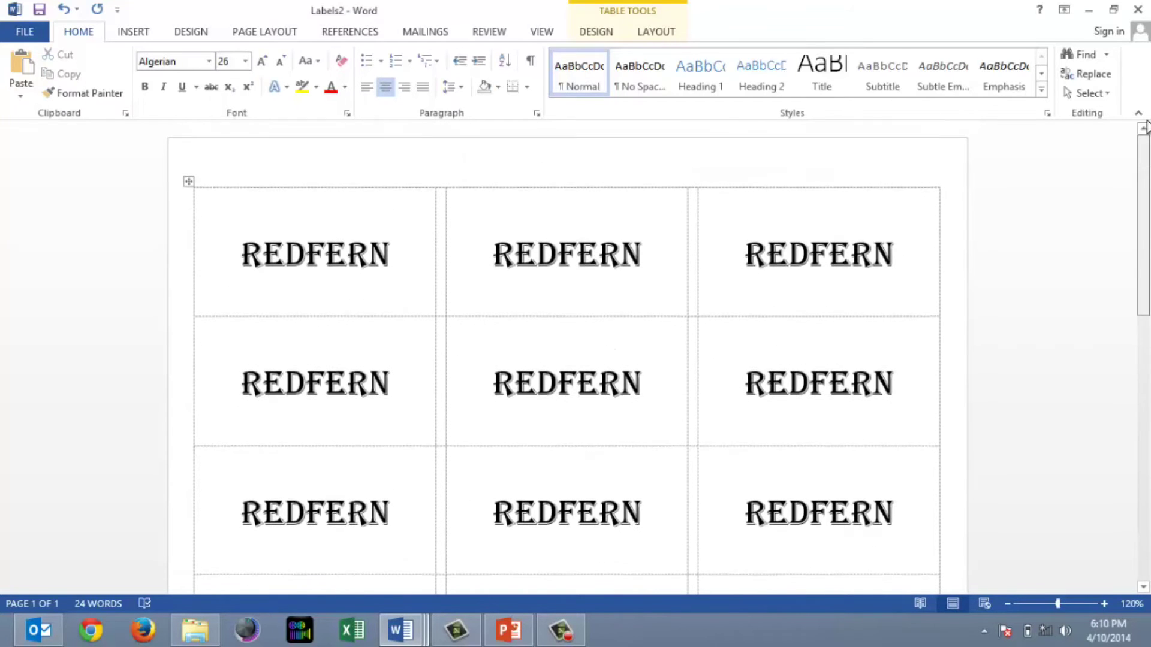
# Step: Leave the finished Redfern label document through the File menu
pyautogui.click(25, 30)
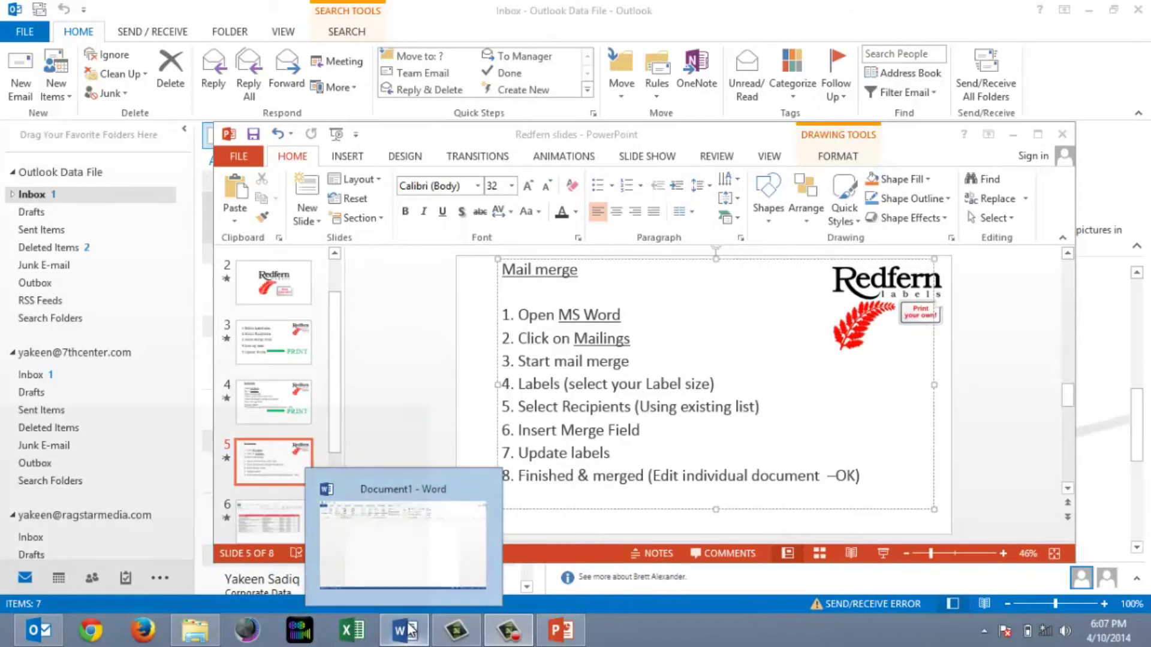
# Step: Start a Labels mail merge in Document1 using Avery A4/A5 L7159 labels
pyautogui.click(408, 630)
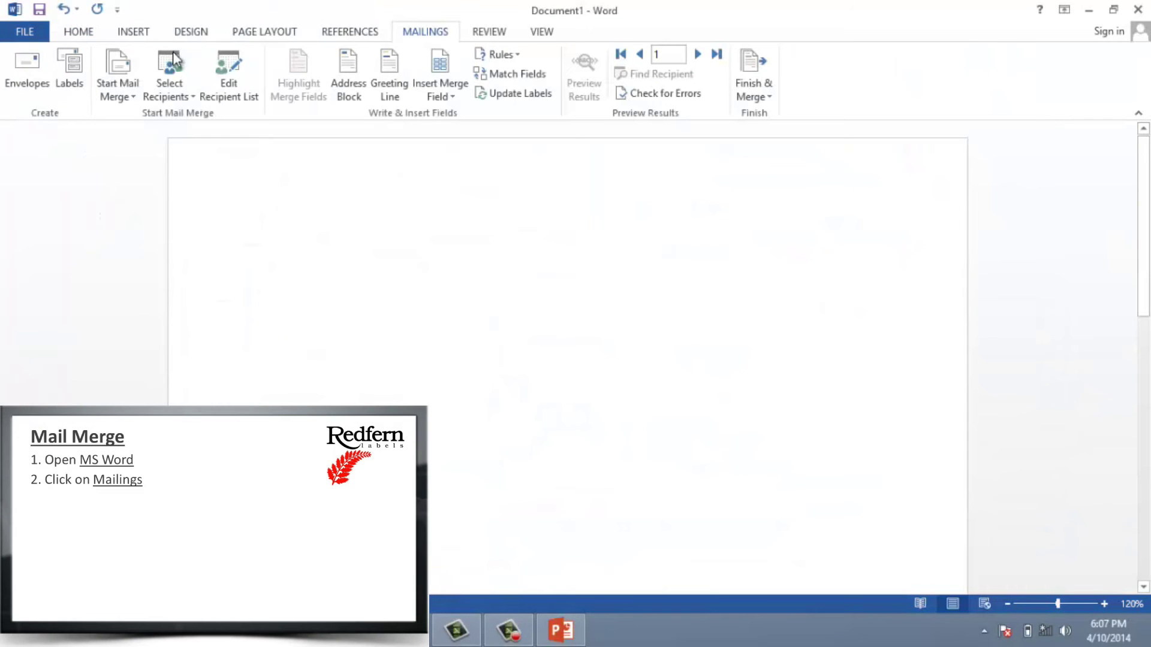
pyautogui.click(126, 96)
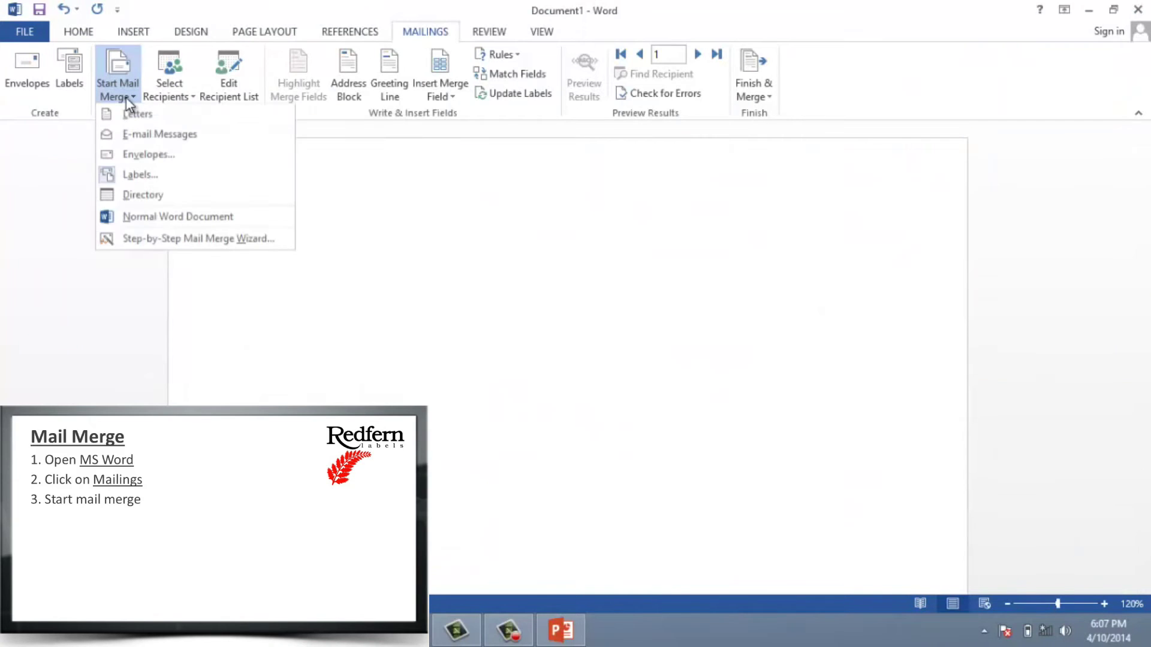
pyautogui.click(150, 179)
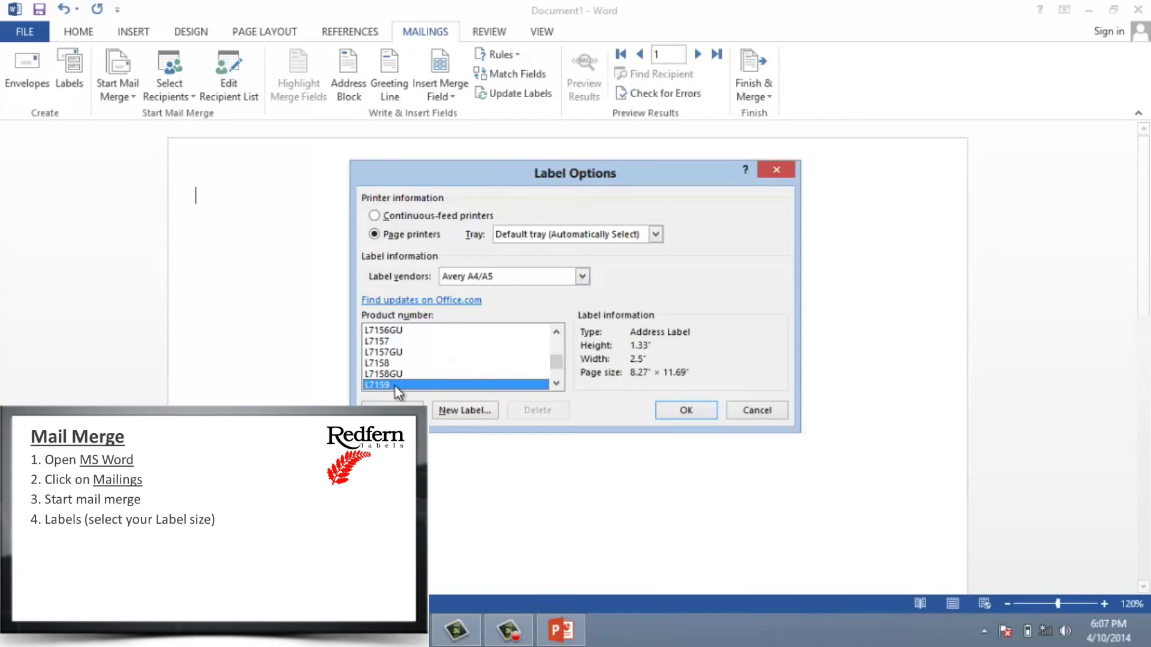
pyautogui.click(681, 412)
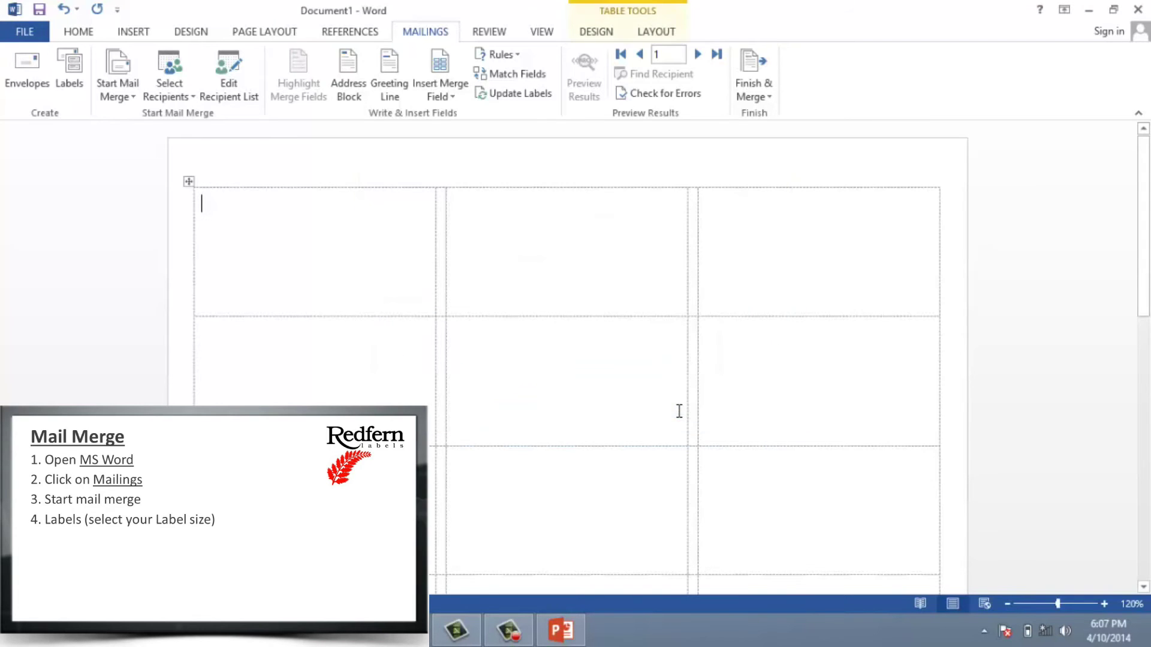
pyautogui.click(193, 97)
# Step: Use Sheet1$ of the Labels Today worksheet on the Desktop as the recipient list
pyautogui.click(198, 135)
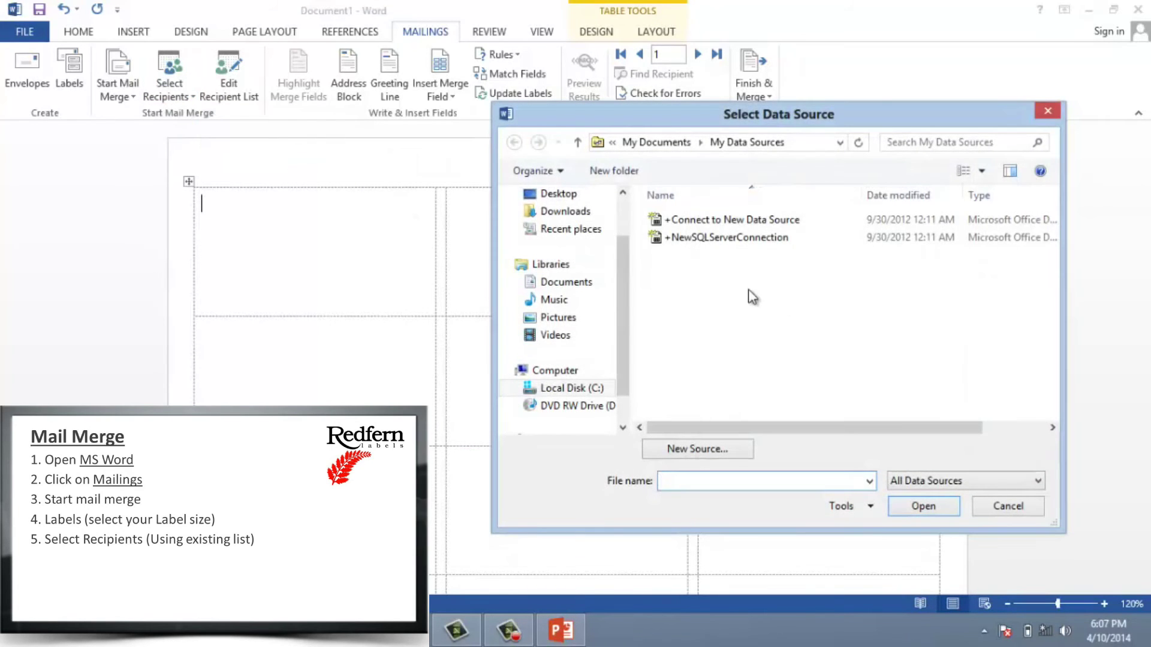
pyautogui.click(591, 195)
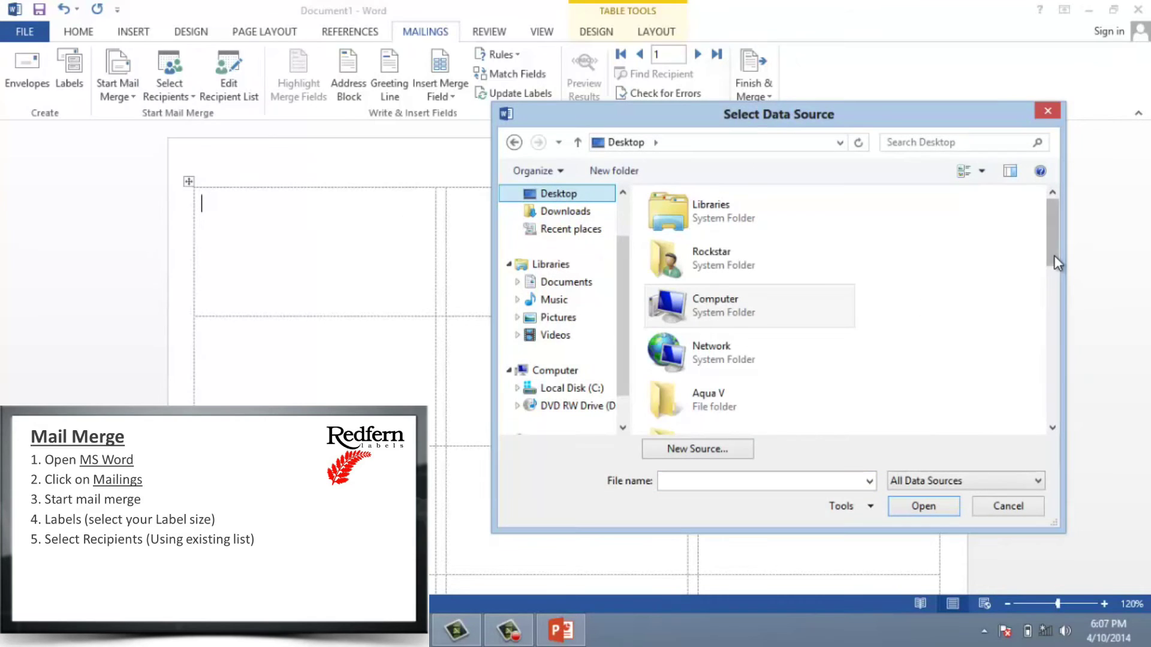
pyautogui.moveTo(1054, 256); pyautogui.dragTo(1050, 431)
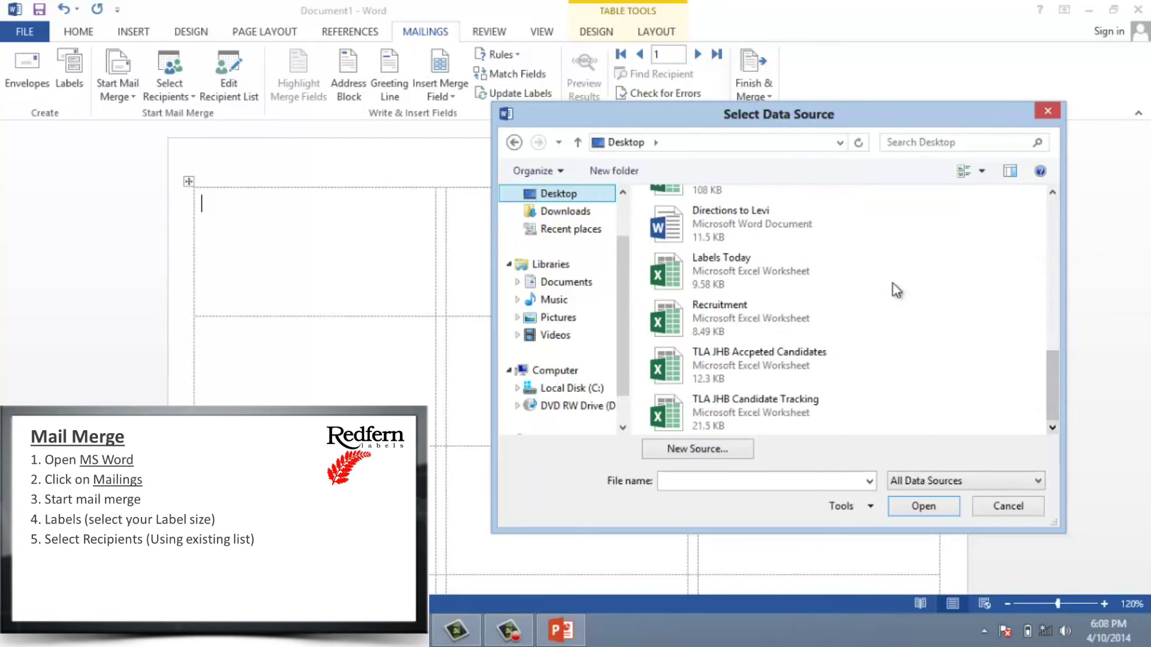
pyautogui.click(776, 274)
pyautogui.click(939, 506)
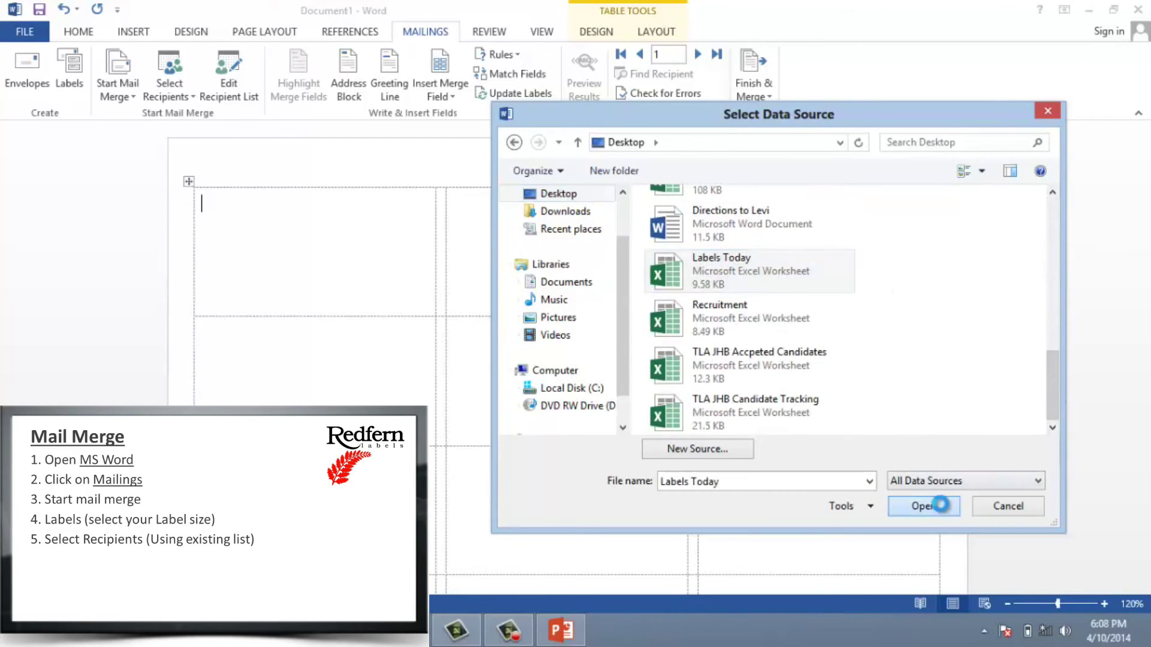
pyautogui.click(674, 376)
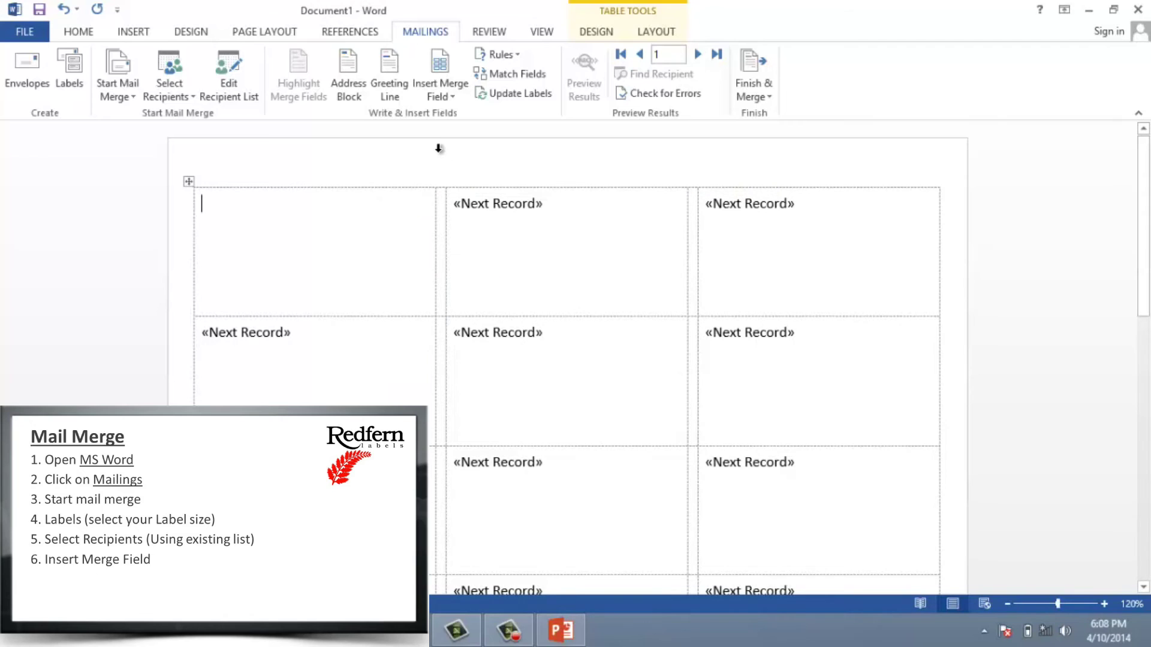
# Step: Insert the COMPANY NAME, STREET, SUBURB, CITY and POSTAL CODE merge fields into the first label
pyautogui.click(451, 89)
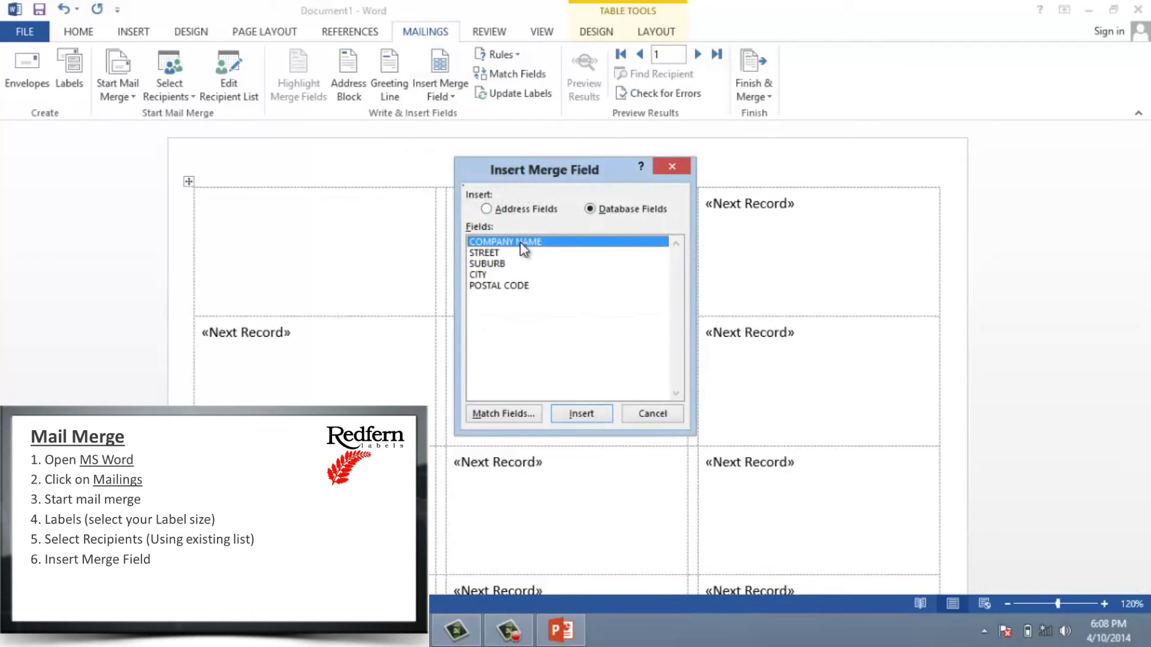
pyautogui.doubleClick(523, 249)
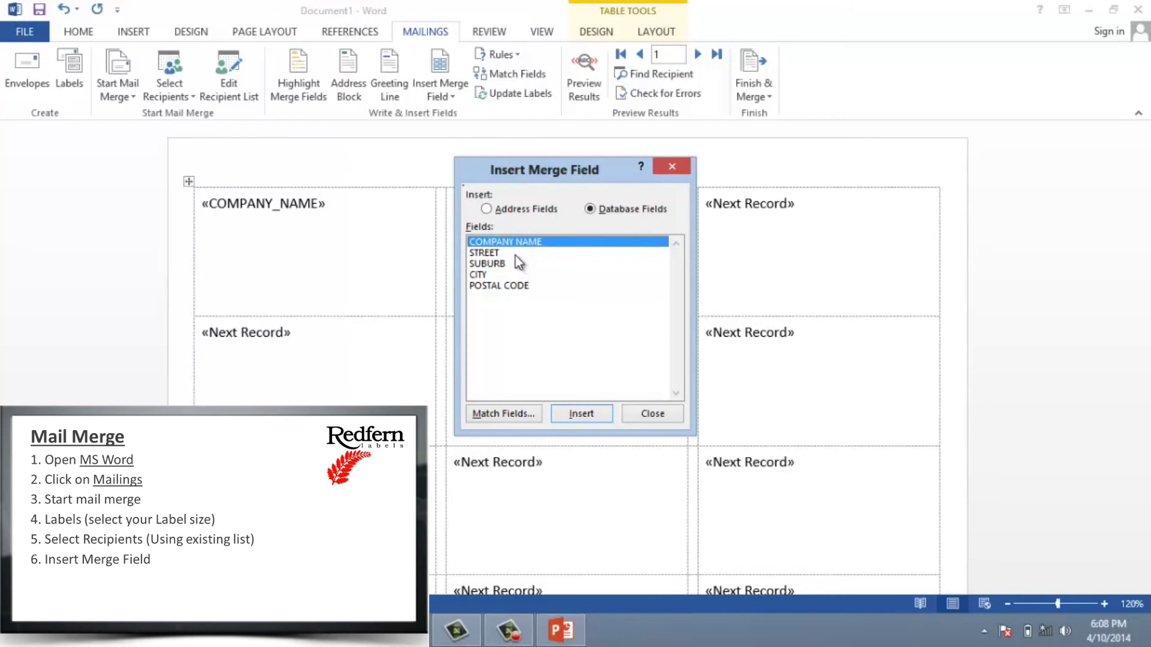
pyautogui.doubleClick(516, 253)
pyautogui.click(517, 264)
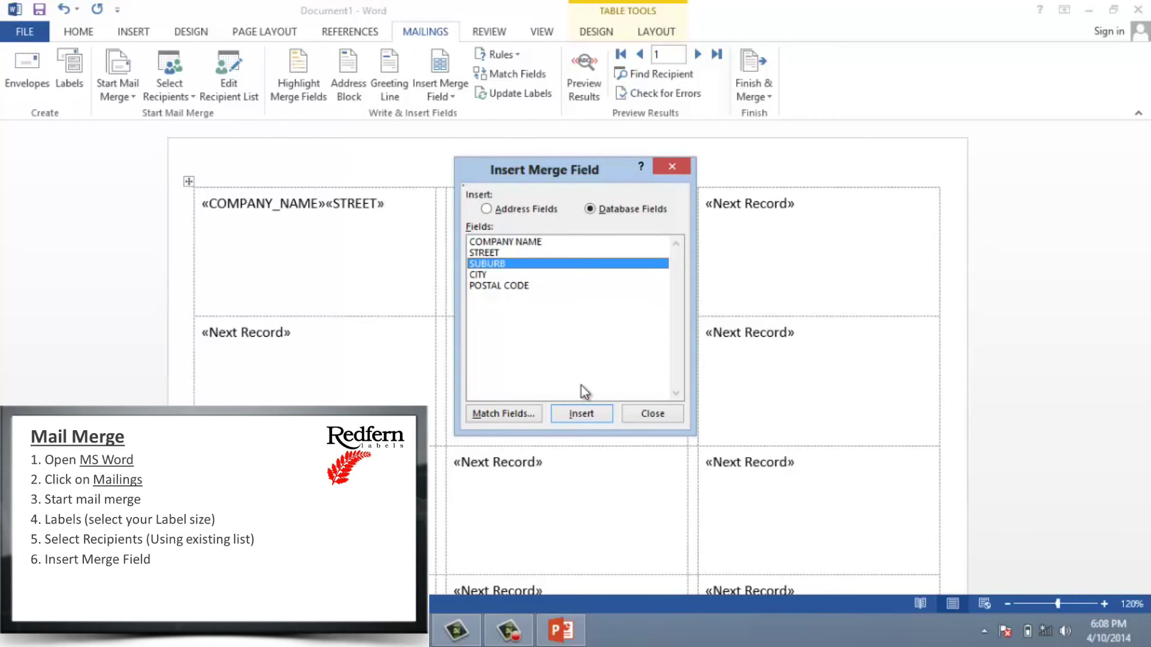
pyautogui.click(586, 413)
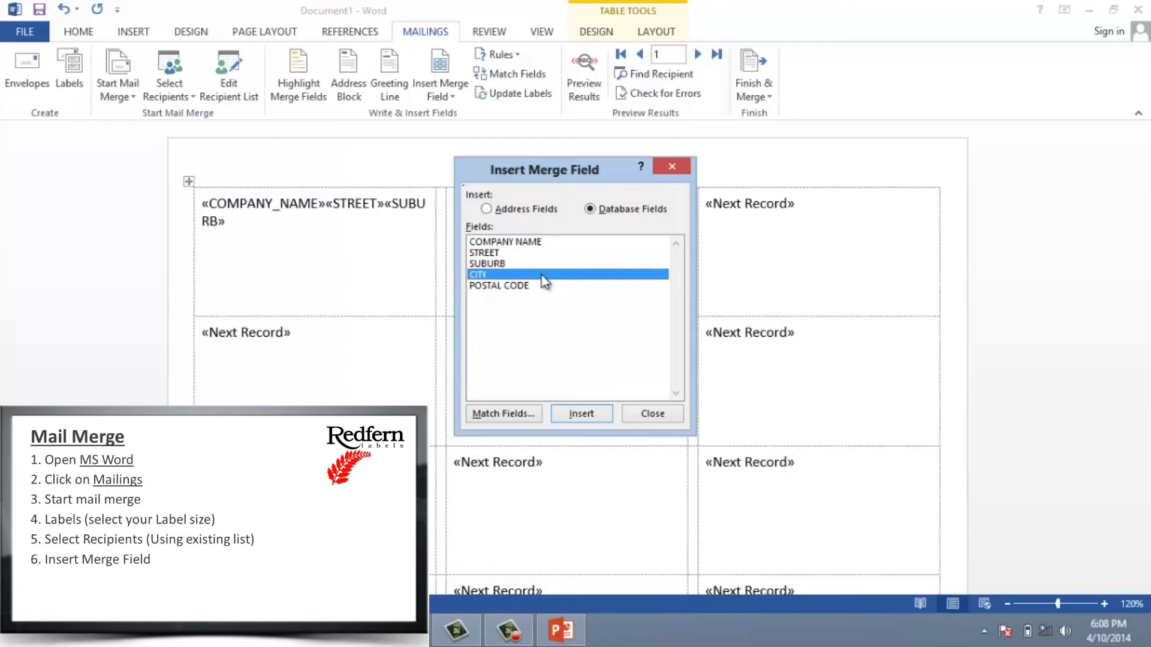
pyautogui.click(585, 413)
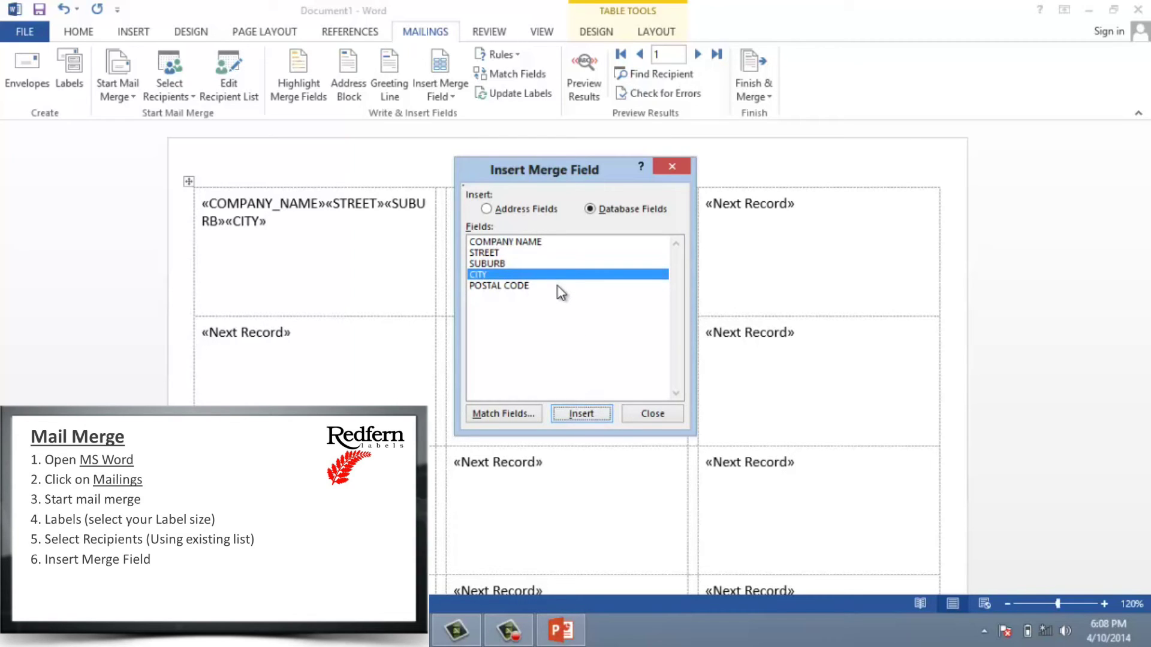
pyautogui.click(559, 288)
pyautogui.click(601, 415)
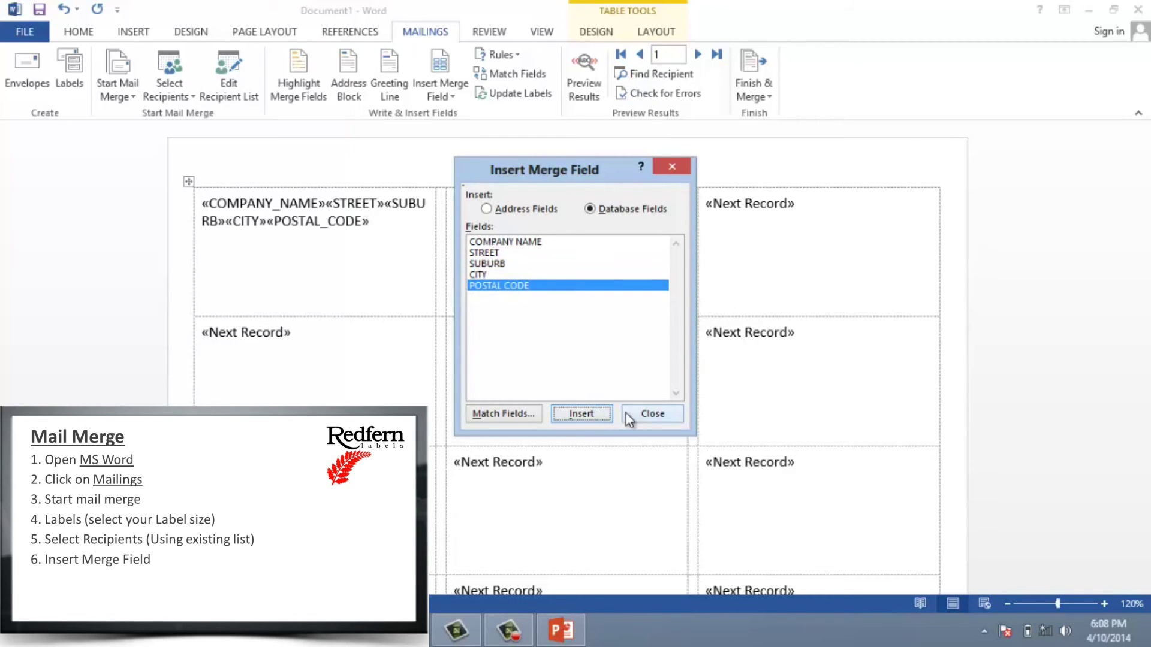
pyautogui.click(627, 414)
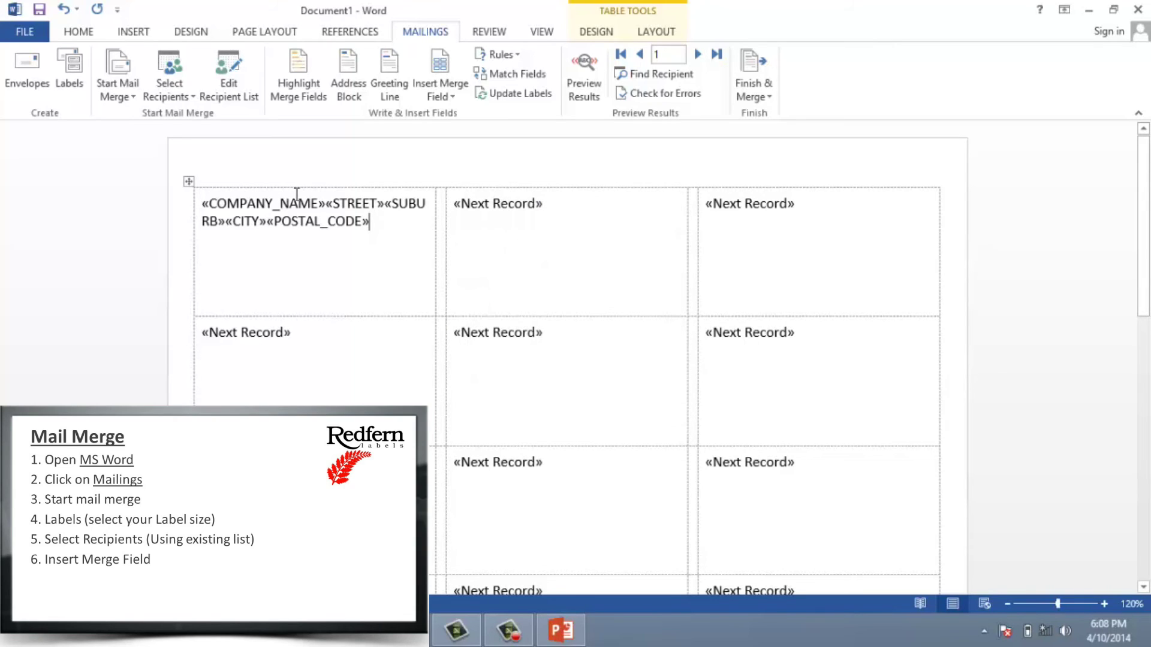
# Step: Put STREET, SUBURB, CITY and POSTAL_CODE each on its own line below the company name
pyautogui.click(329, 201)
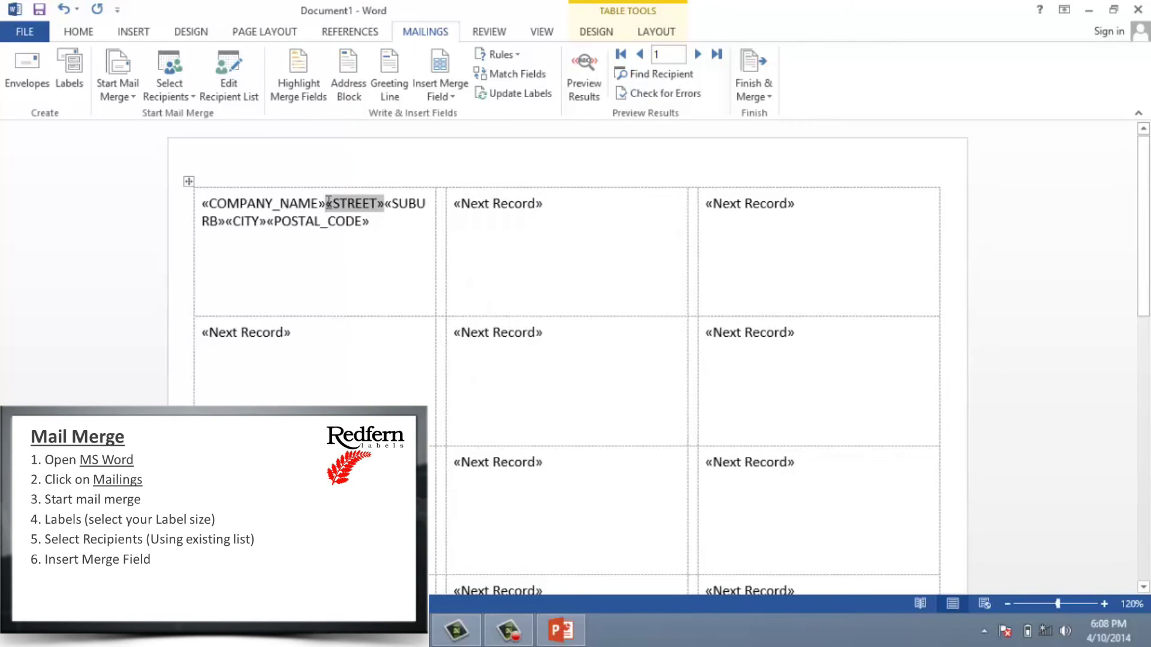
pyautogui.press('Left')
pyautogui.press('Right')
pyautogui.press('Return')
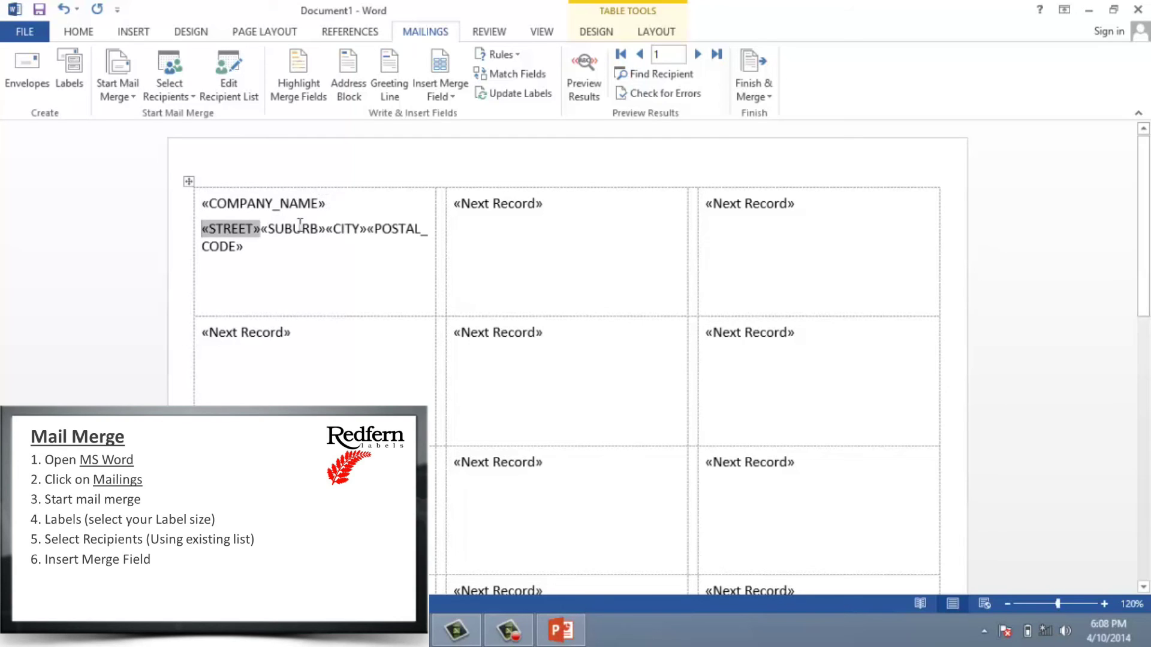
pyautogui.click(260, 229)
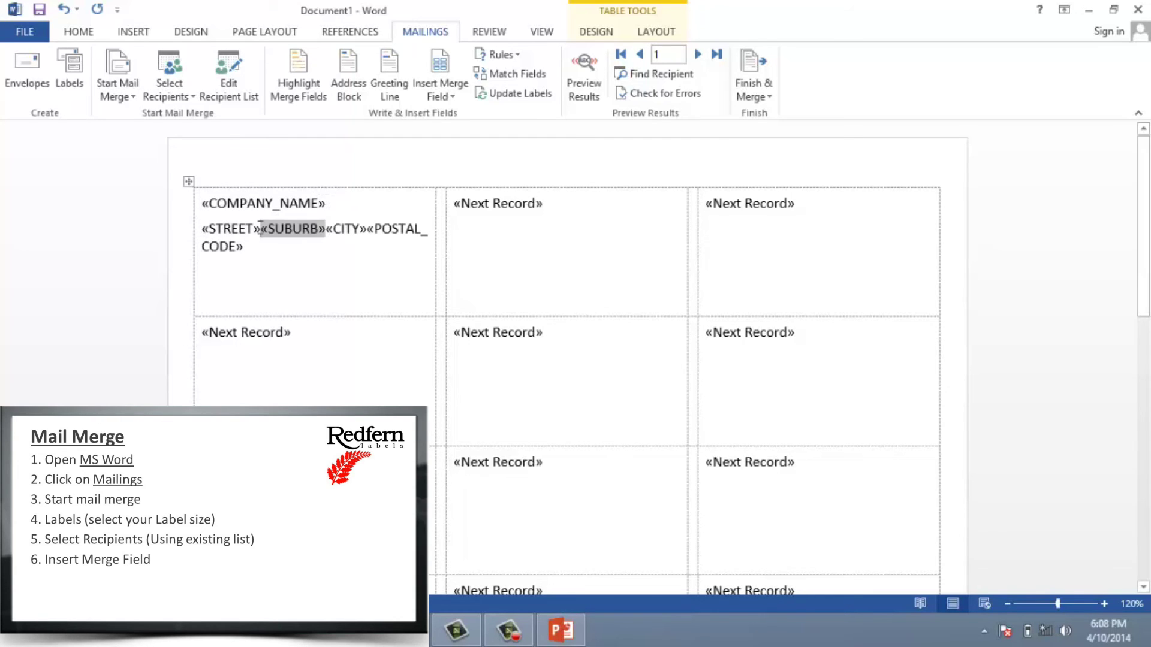
pyautogui.press('Return')
pyautogui.click(267, 255)
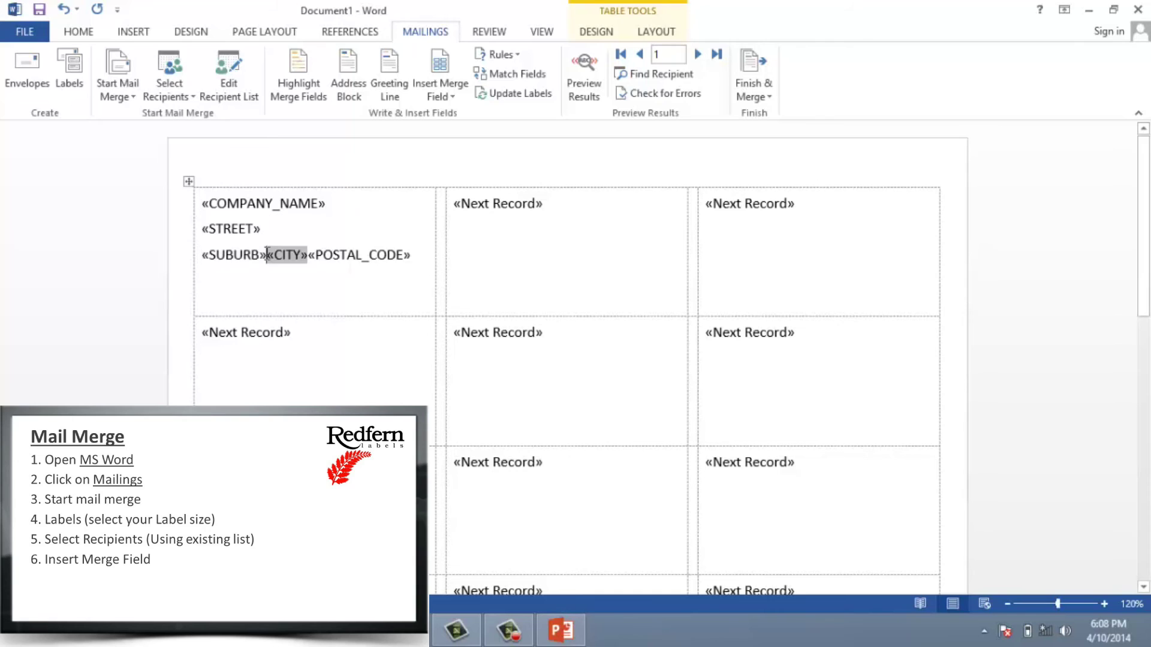
pyautogui.press('Return')
pyautogui.click(243, 281)
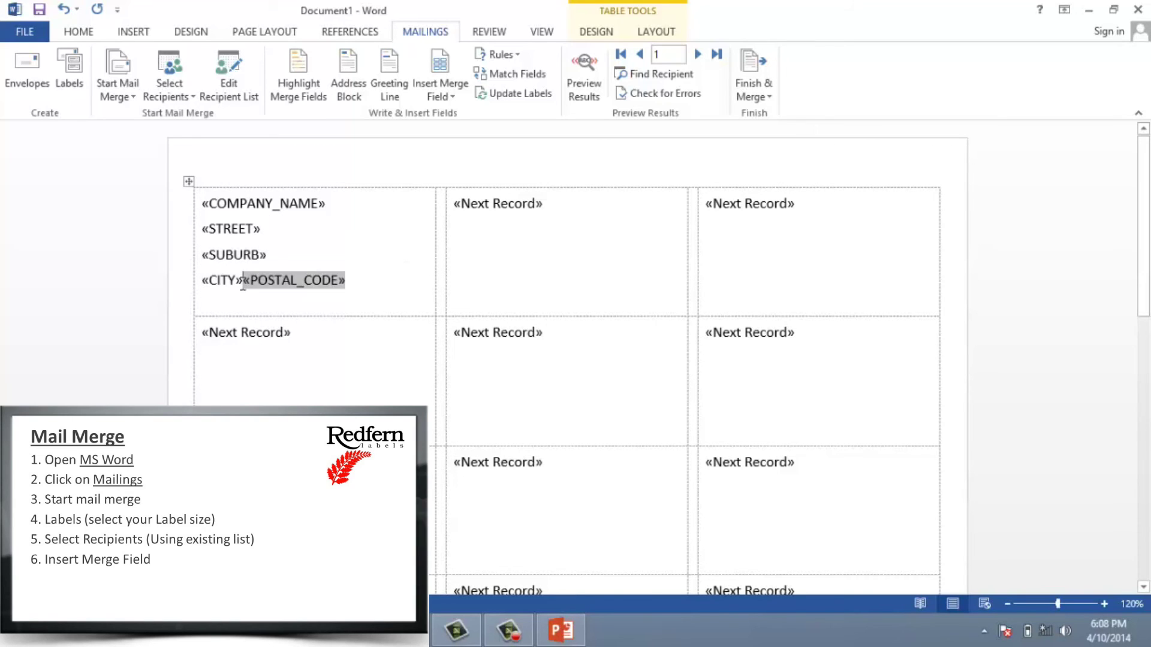
pyautogui.press('Return')
# Step: Update all labels with the address layout and merge all records into a new editable document
pyautogui.click(323, 306)
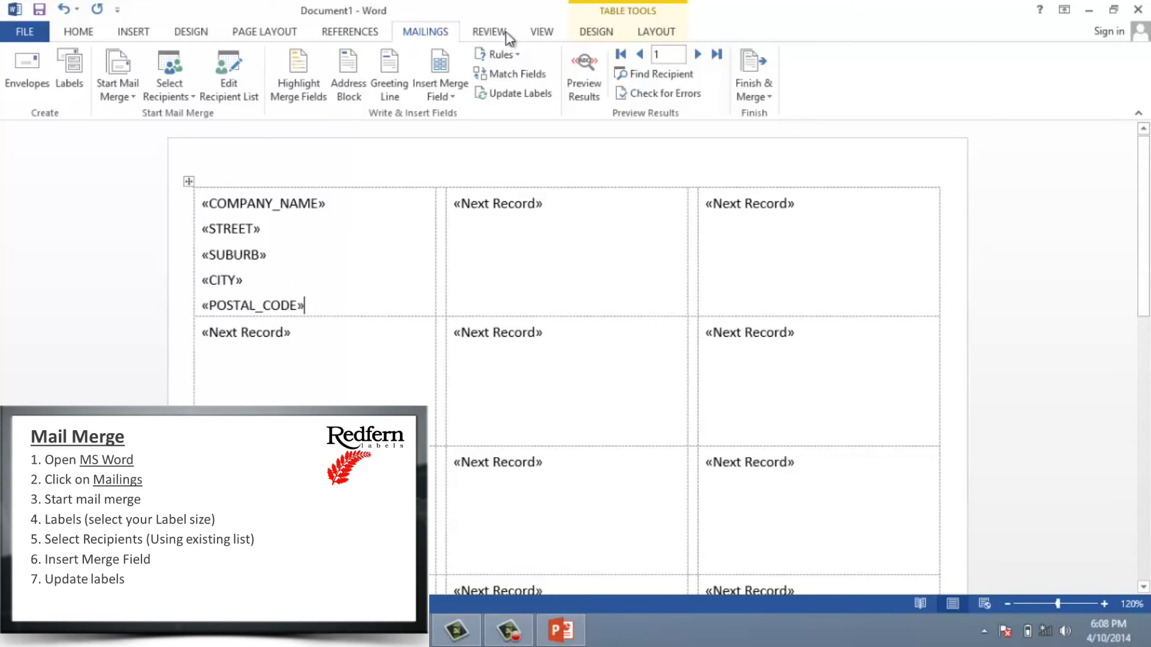
pyautogui.click(520, 93)
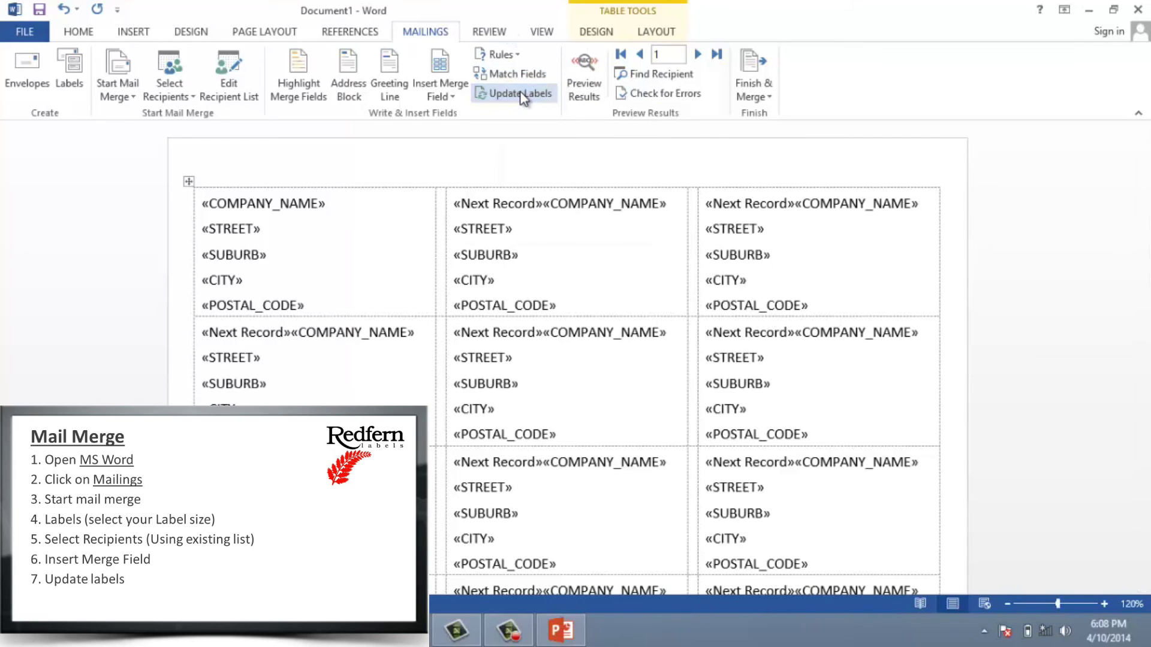
pyautogui.click(753, 63)
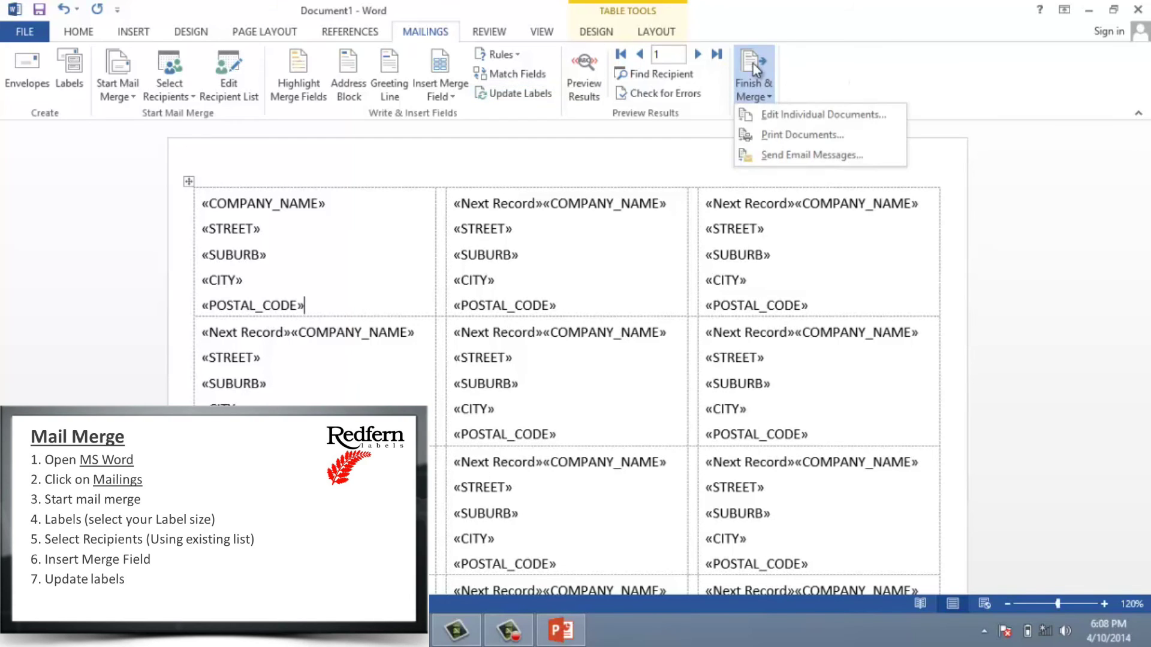
pyautogui.click(779, 114)
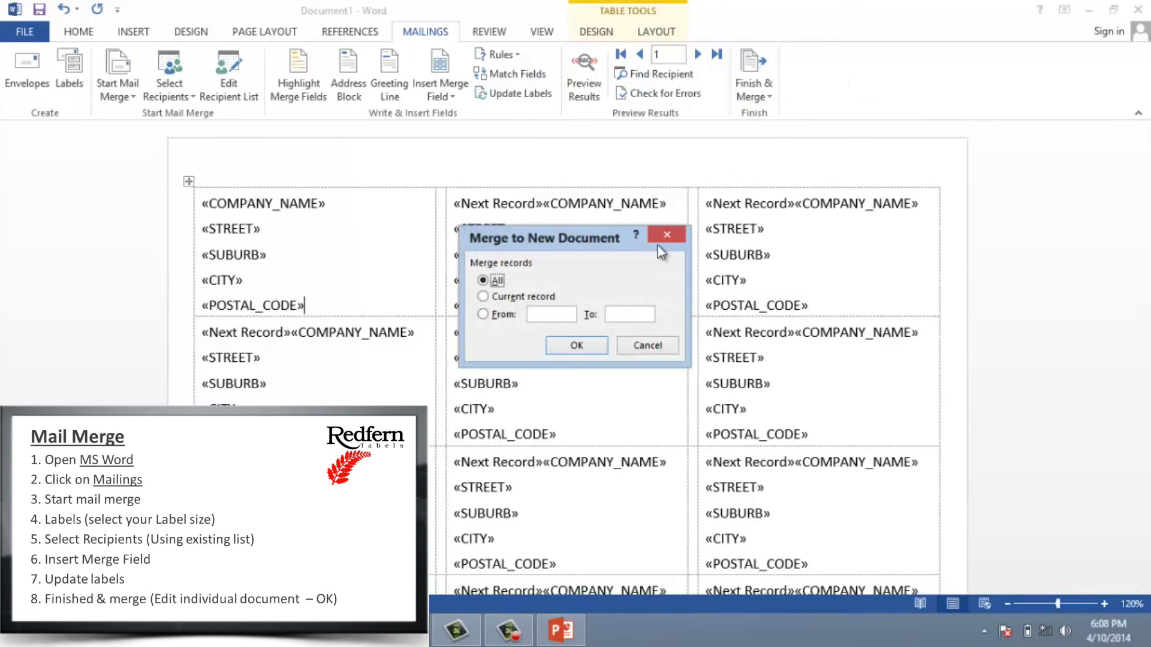
pyautogui.click(590, 346)
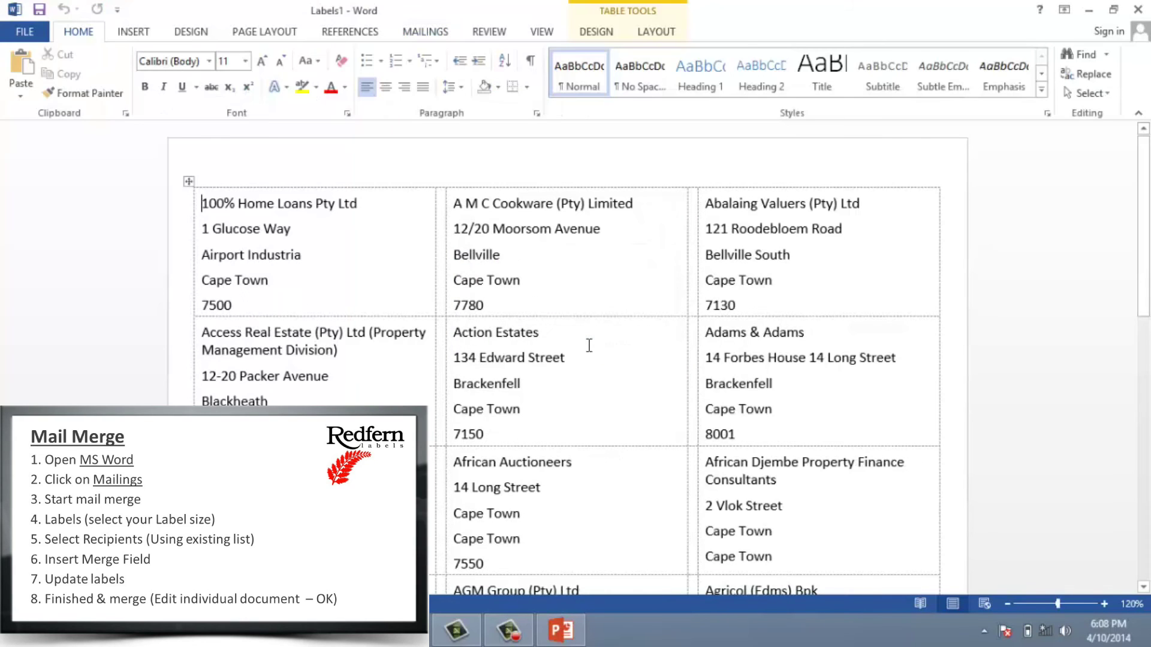